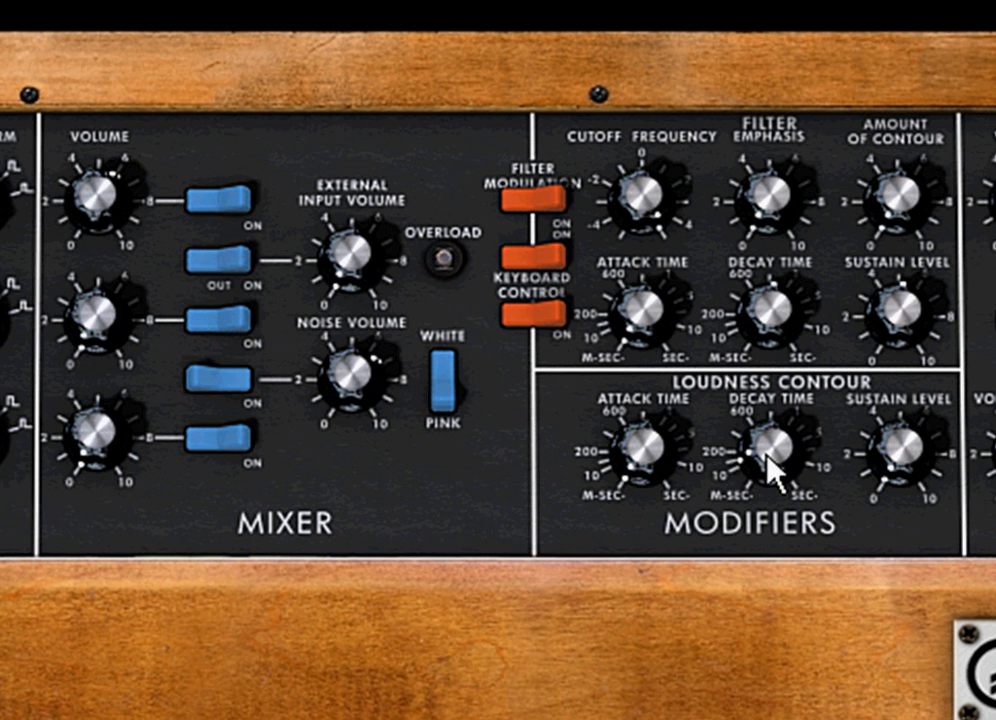
# Lengthen the loudness contour's decay time to about 600 ms and raise the noise volume to about 8.
pyautogui.moveTo(994, 200)
pyautogui.moveTo(760, 445); pyautogui.dragTo(757, 436)
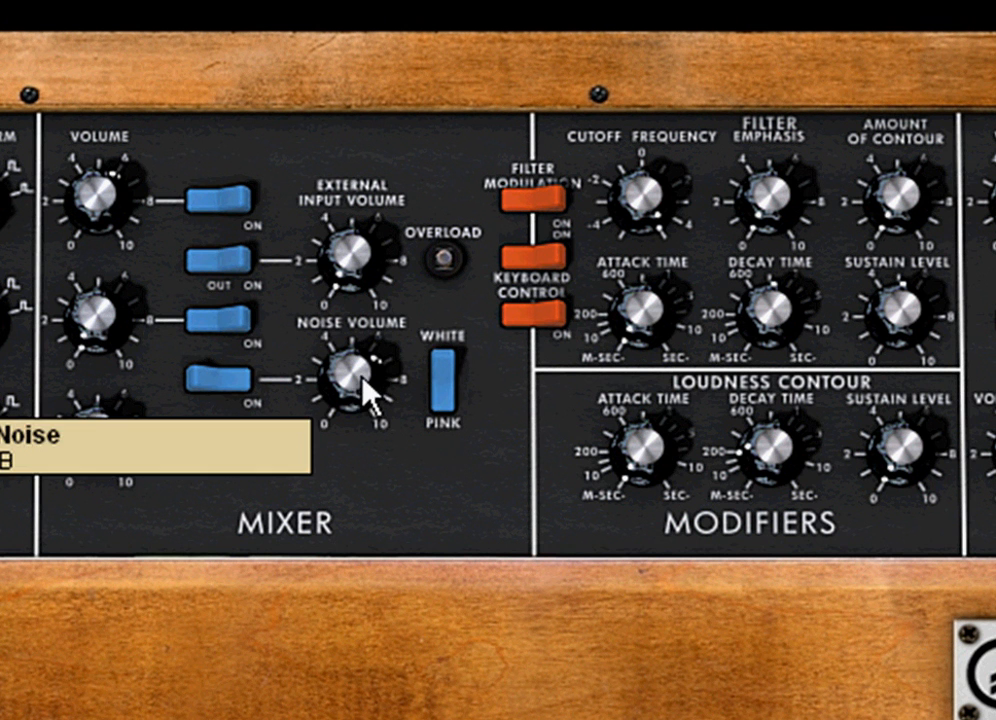
pyautogui.moveTo(352, 375)
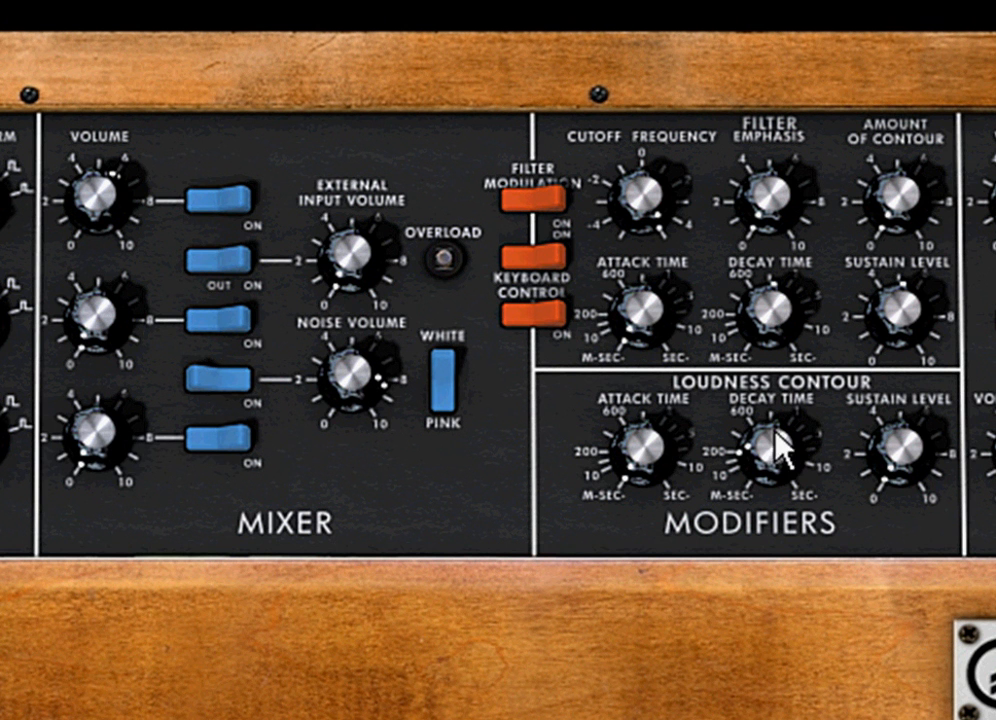
pyautogui.moveTo(763, 456); pyautogui.dragTo(762, 418)
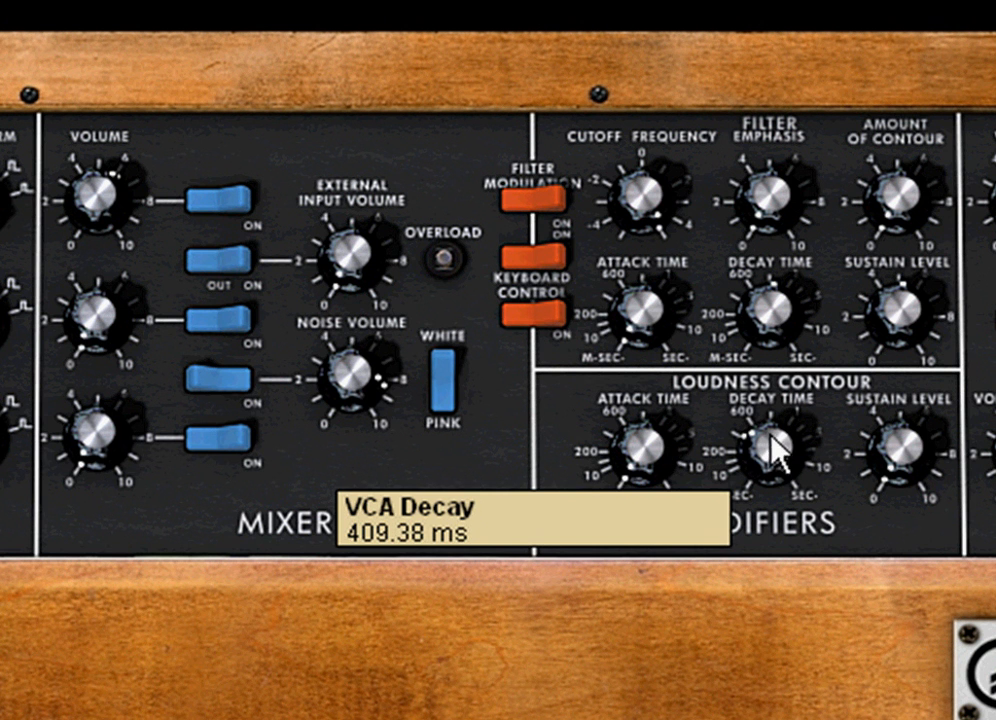
pyautogui.moveTo(396, 411)
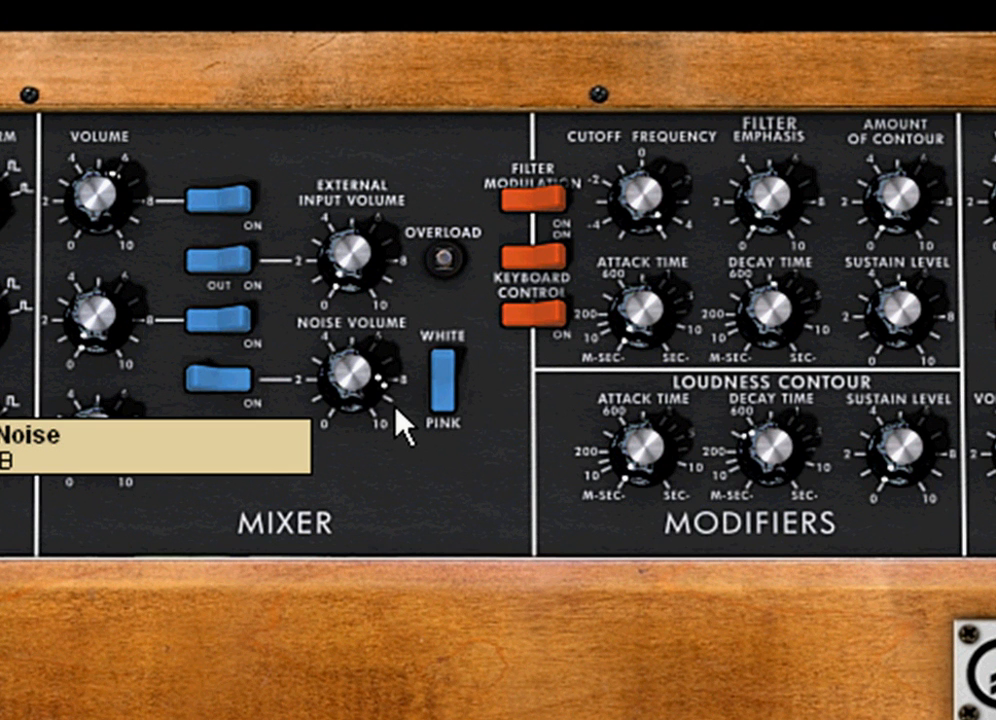
pyautogui.moveTo(767, 445)
pyautogui.mouseDown()
pyautogui.moveTo(773, 419)
pyautogui.moveTo(776, 432)
pyautogui.mouseUp()
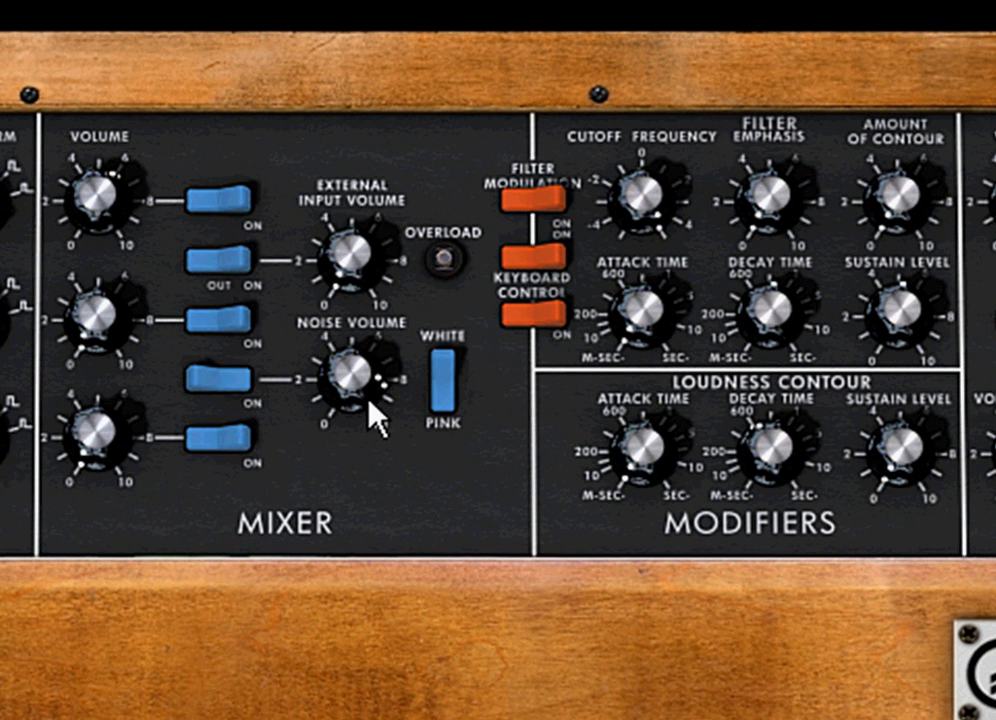
pyautogui.moveTo(362, 390)
pyautogui.moveTo(359, 246)
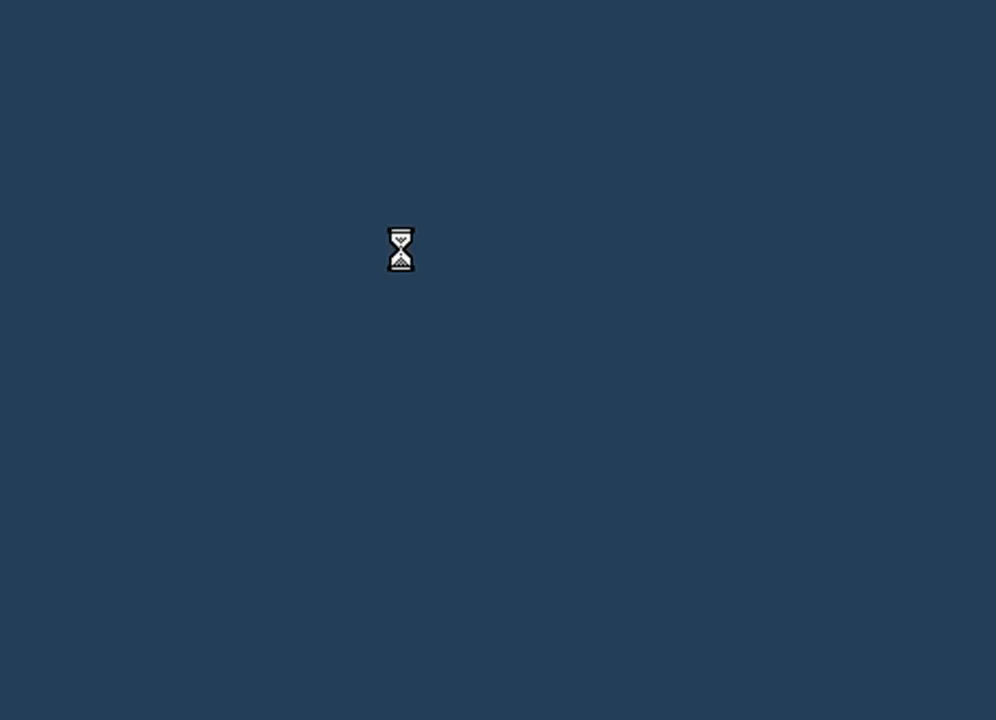
# Open the recent project minimoogaudioin1.cpr in Cubase SX.
pyautogui.click(22, 34)
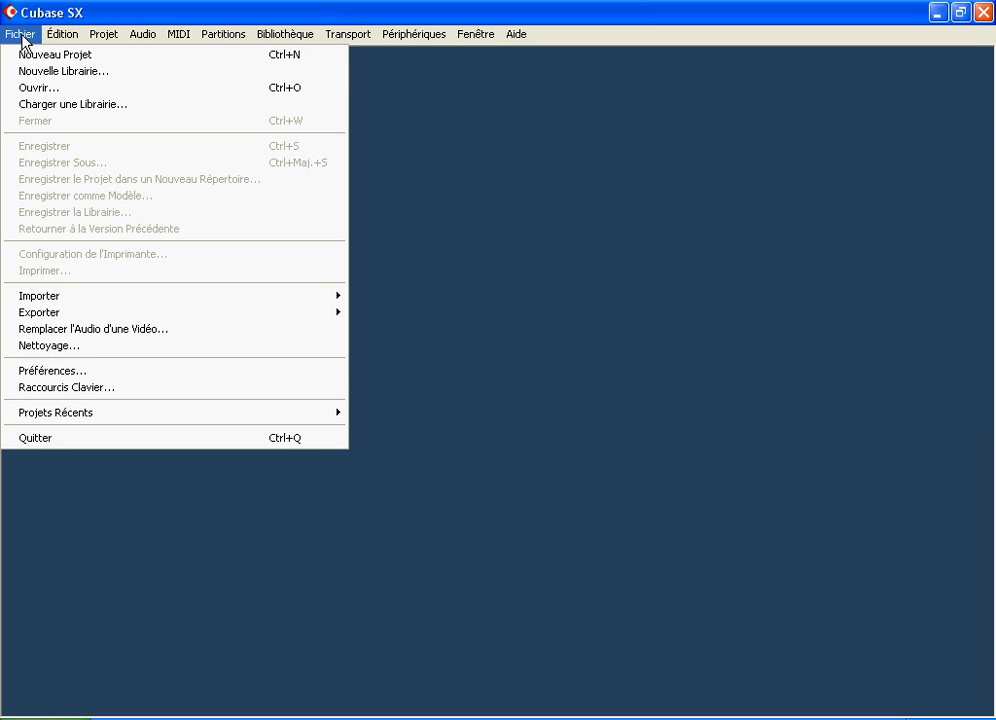
pyautogui.moveTo(120, 420)
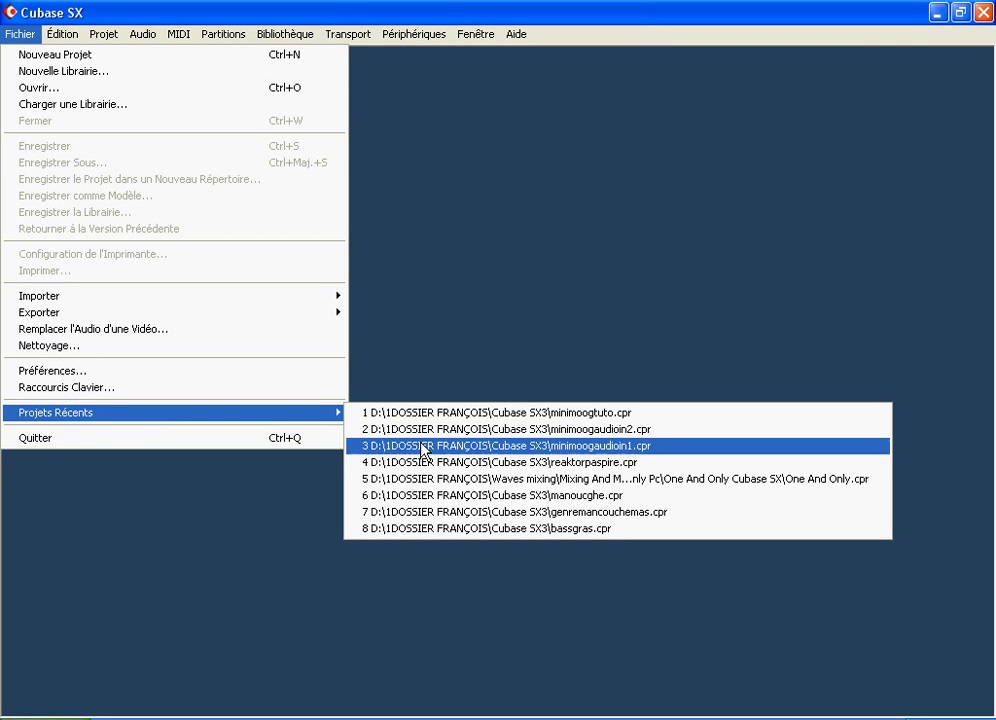
pyautogui.click(476, 446)
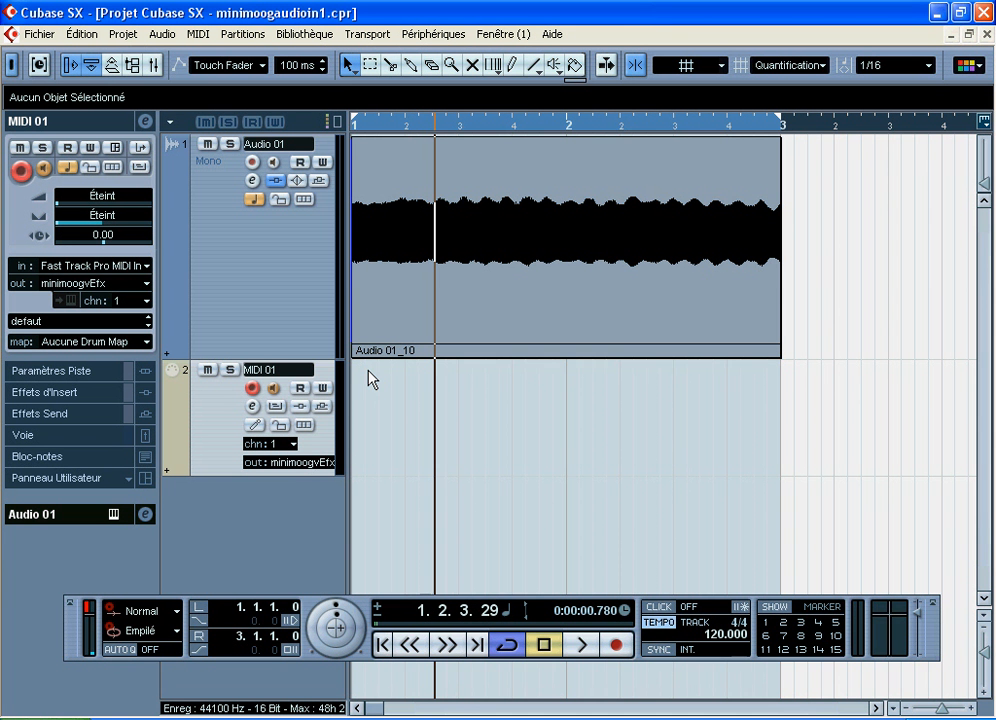
# Bypass the minimoogvEfx insert on the Audio 01 channel, reset its input gain to 0.0 and close the channel settings.
pyautogui.click(404, 161)
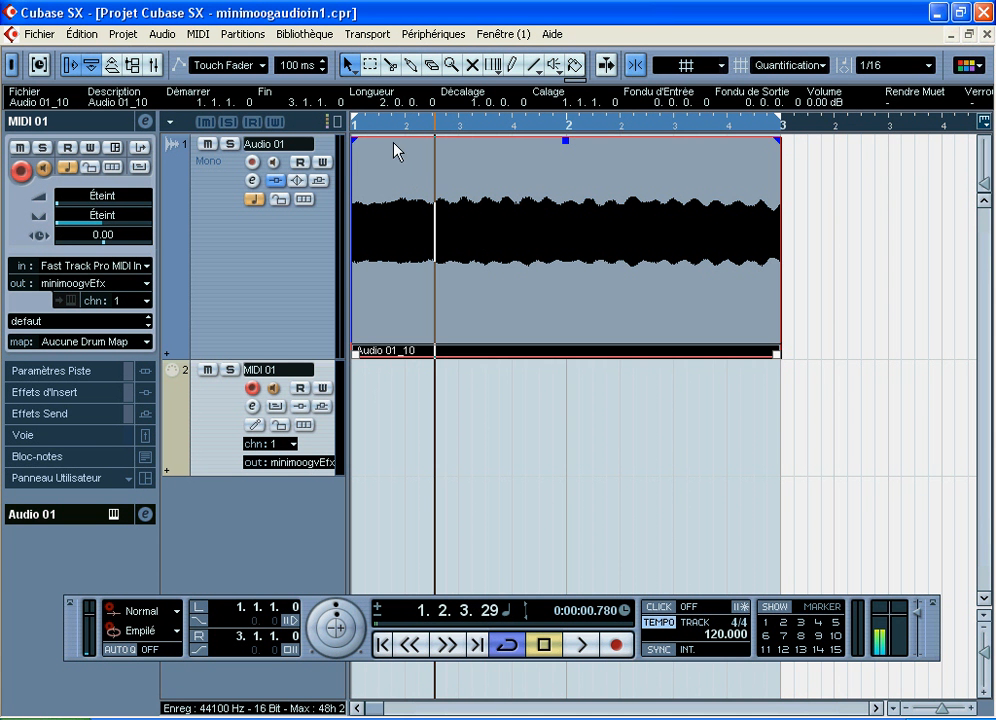
pyautogui.click(256, 182)
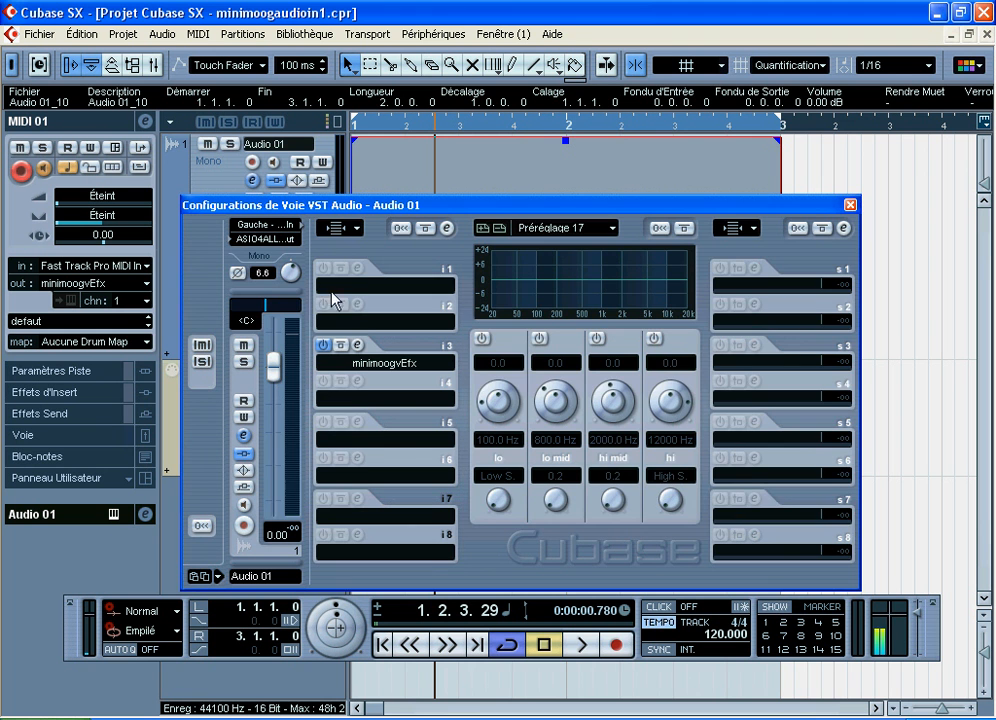
pyautogui.click(341, 345)
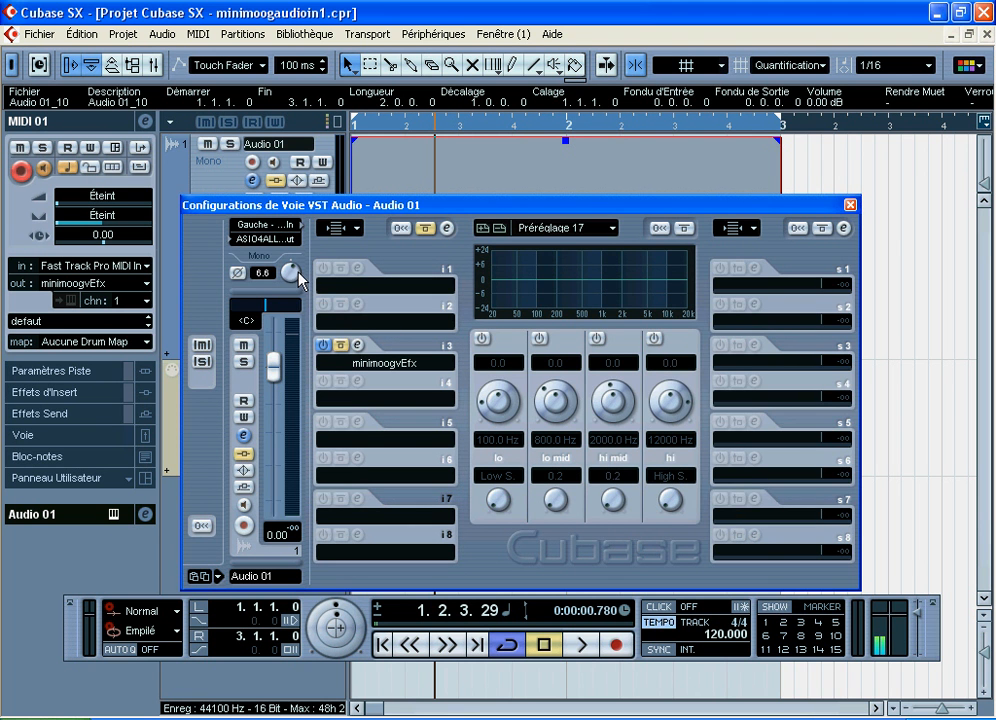
pyautogui.click(850, 205)
# Play the Audio 01 clip from the start of the project, stop it and return the cursor to the start.
pyautogui.press('KP_Subtract')
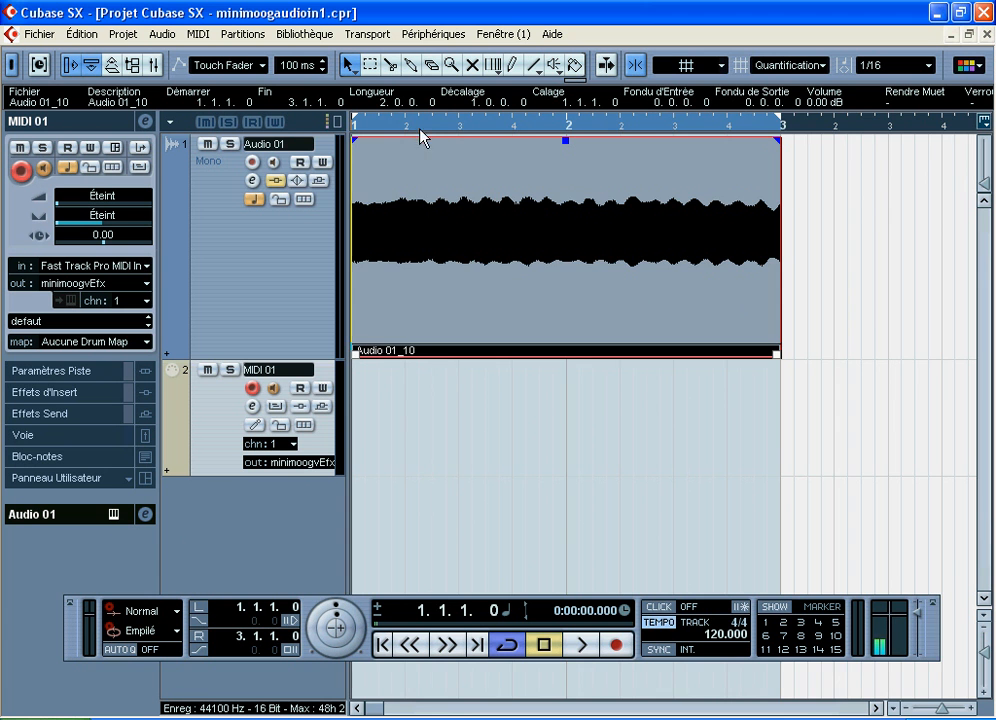
pyautogui.moveTo(399, 125); pyautogui.dragTo(363, 121)
pyautogui.press('KP_Subtract')
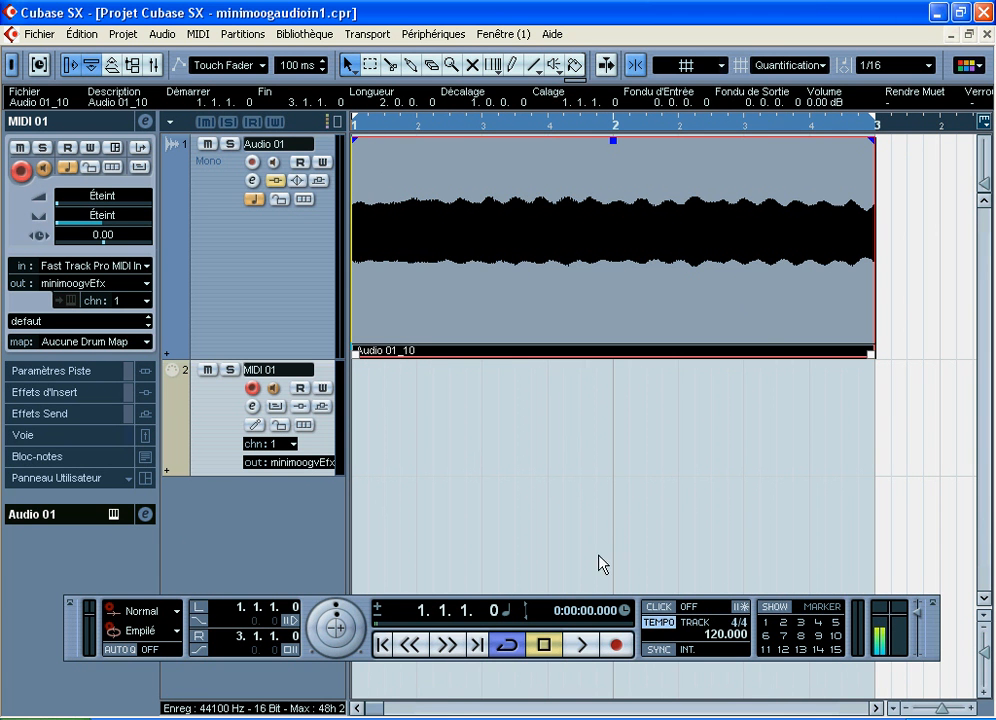
pyautogui.click(581, 644)
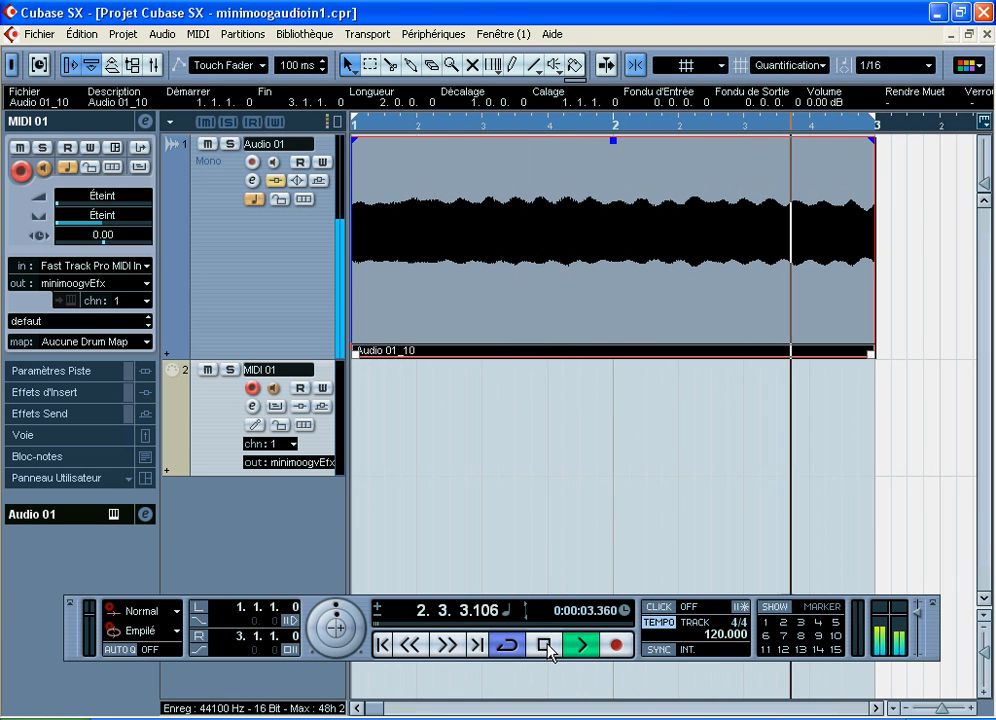
pyautogui.click(545, 645)
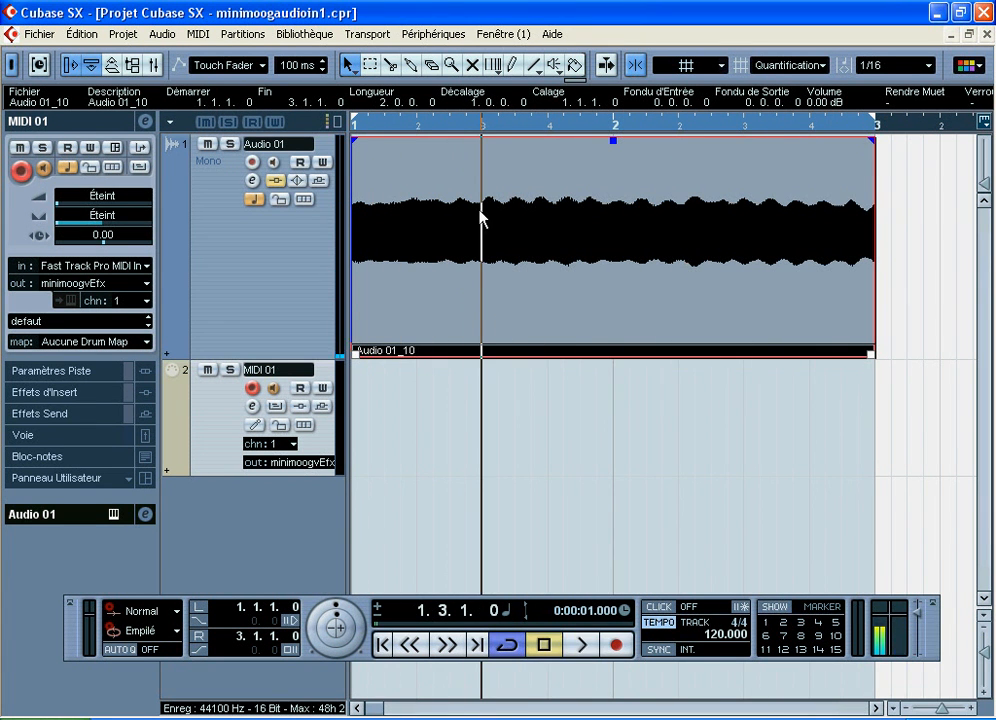
pyautogui.moveTo(366, 120); pyautogui.dragTo(249, 94)
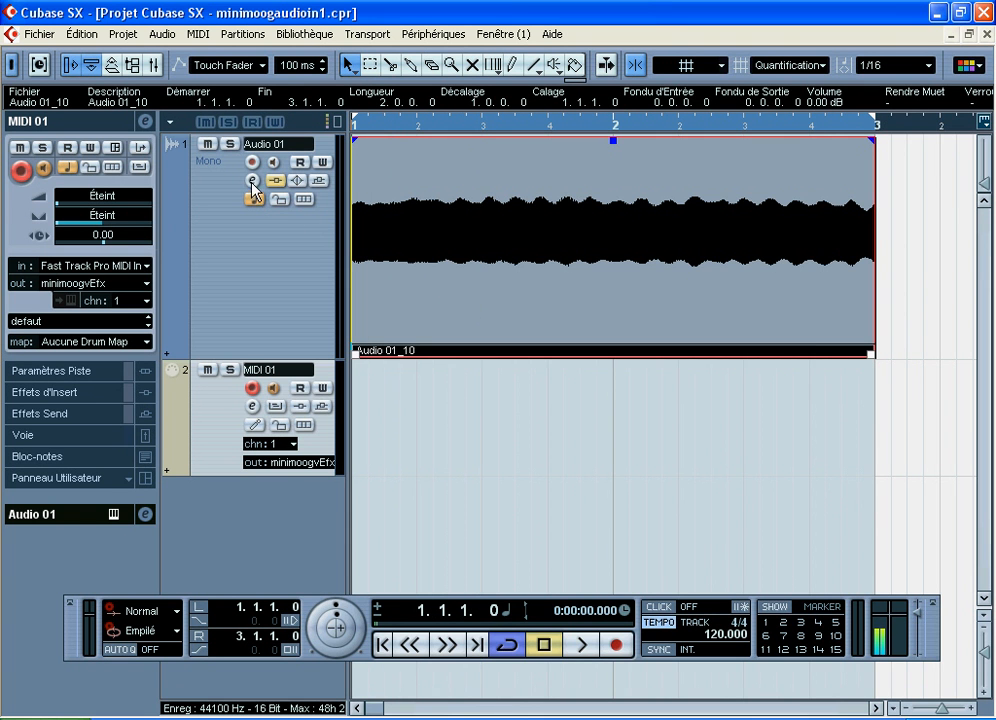
# Open the Audio 01 channel settings and examine the effect list of insert slot 3, leaving minimoogvEfx selected.
pyautogui.click(238, 258)
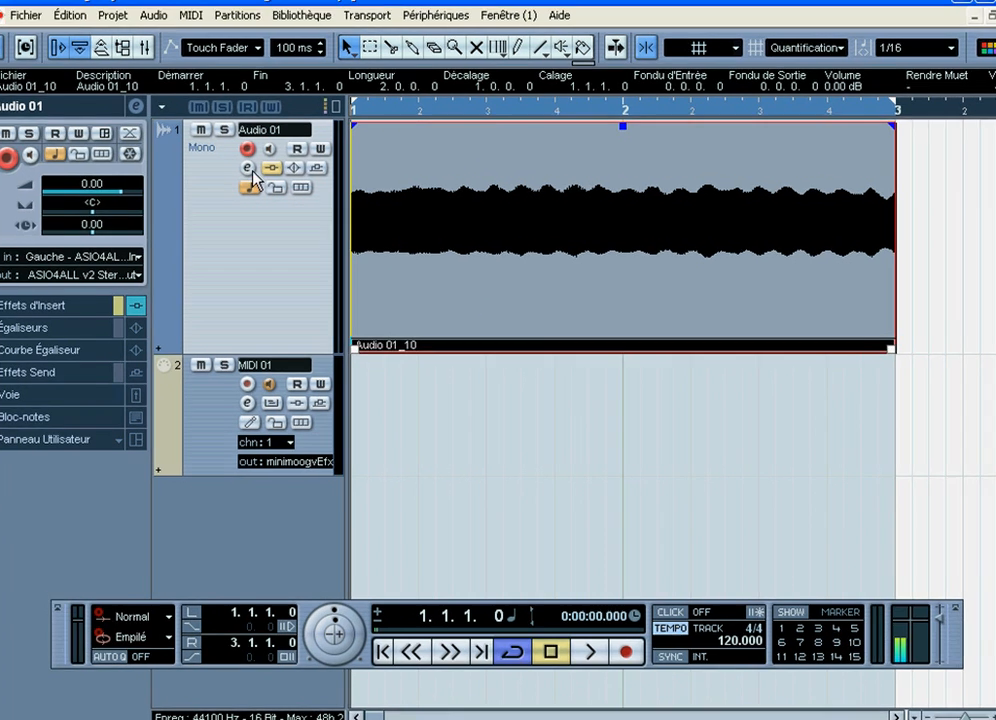
pyautogui.click(252, 180)
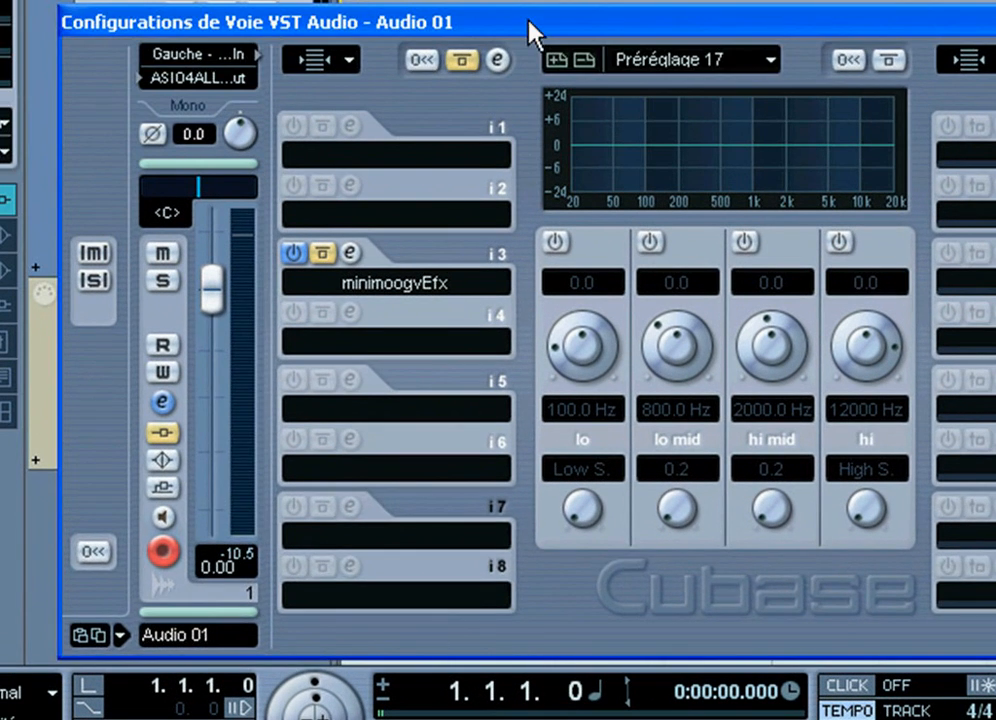
pyautogui.moveTo(528, 20); pyautogui.dragTo(520, 0)
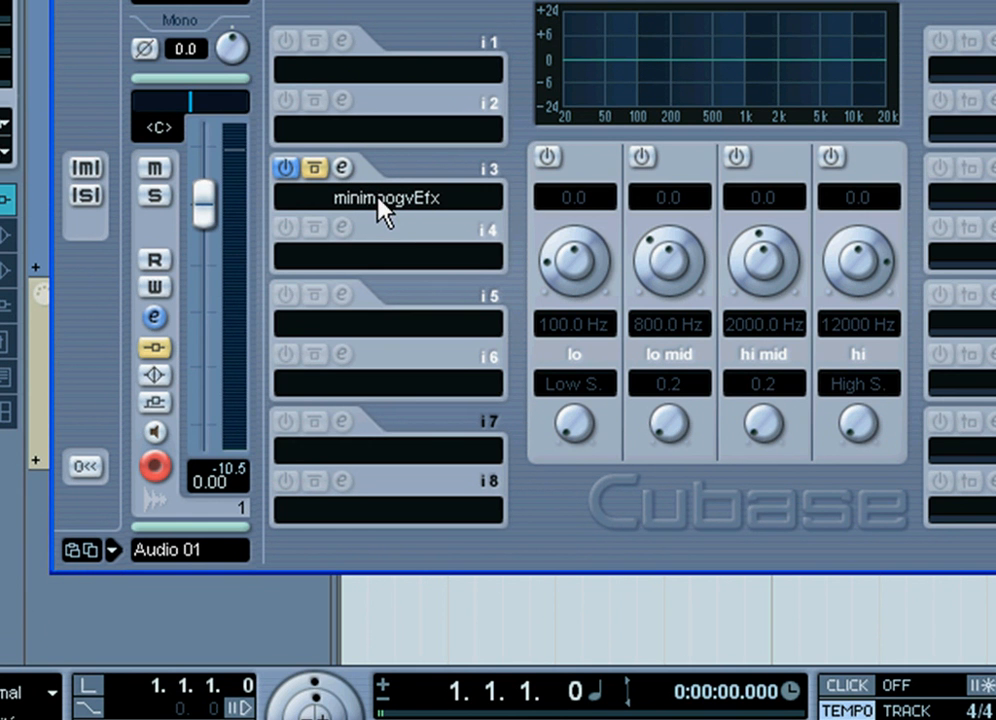
pyautogui.click(342, 167)
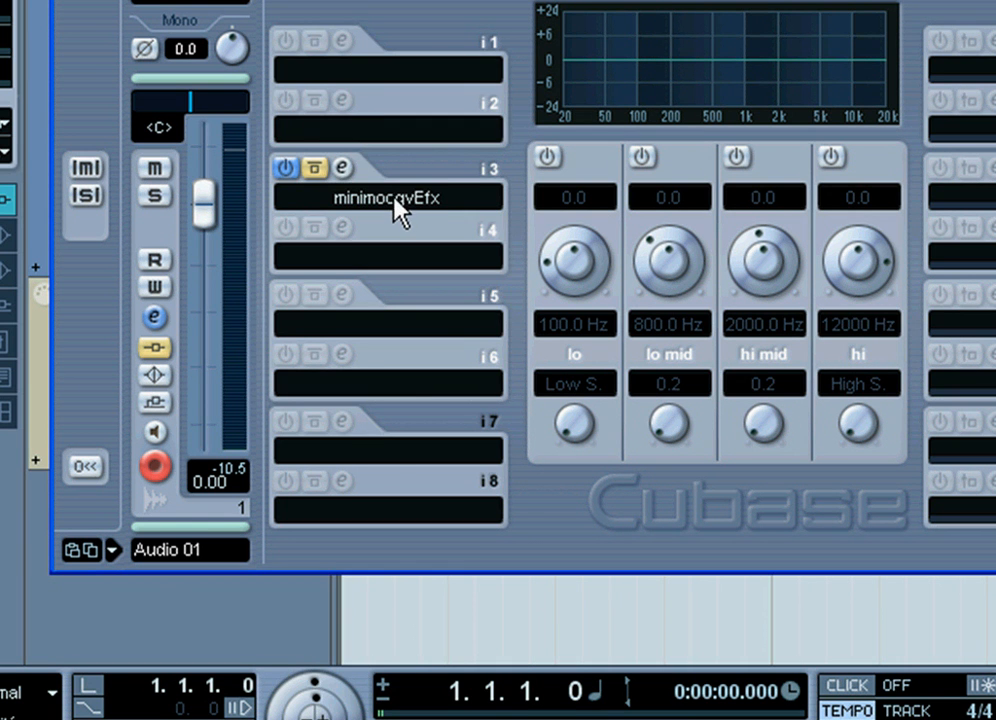
pyautogui.click(397, 209)
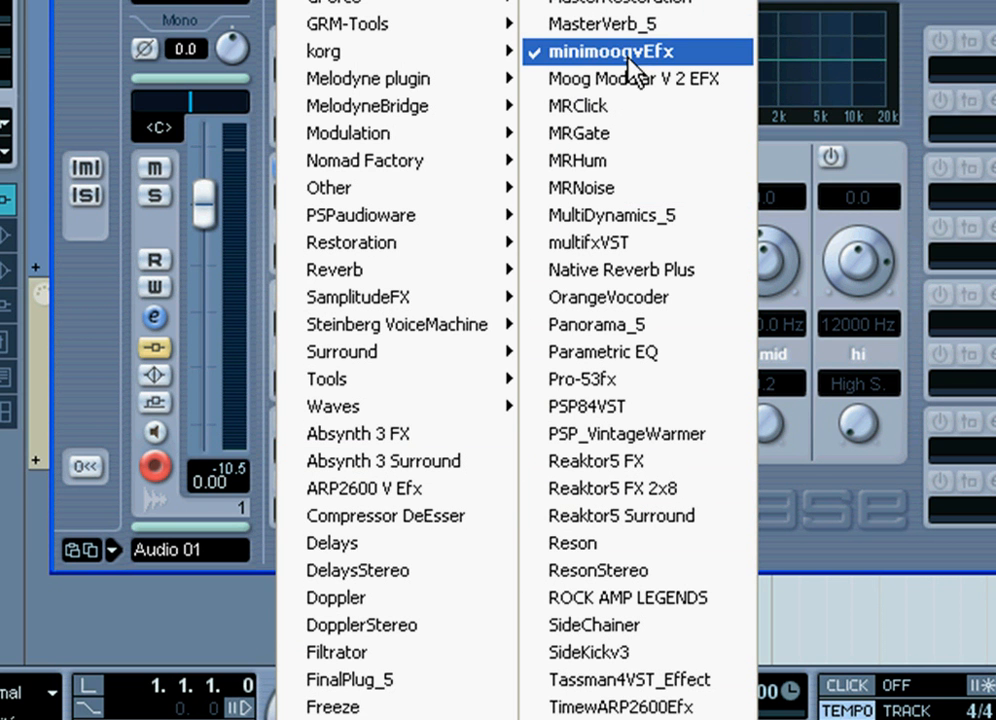
pyautogui.click(82, 49)
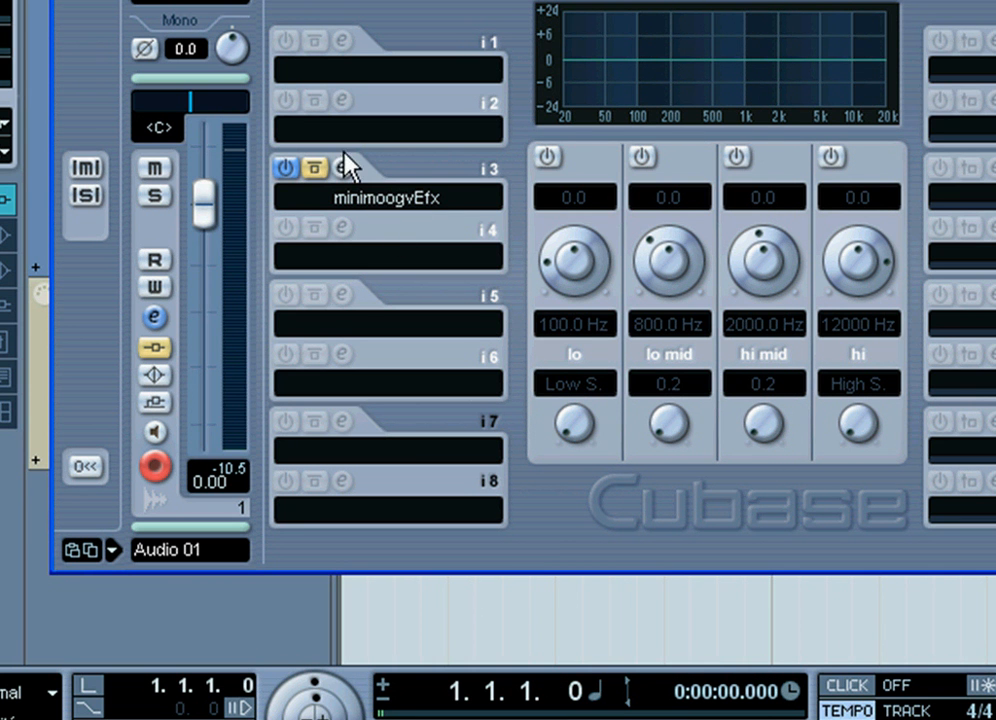
# Set the Audio 01 input gain to 6.9 and take the minimoogvEfx insert off bypass.
pyautogui.moveTo(233, 45); pyautogui.dragTo(241, 7)
pyautogui.click(323, 172)
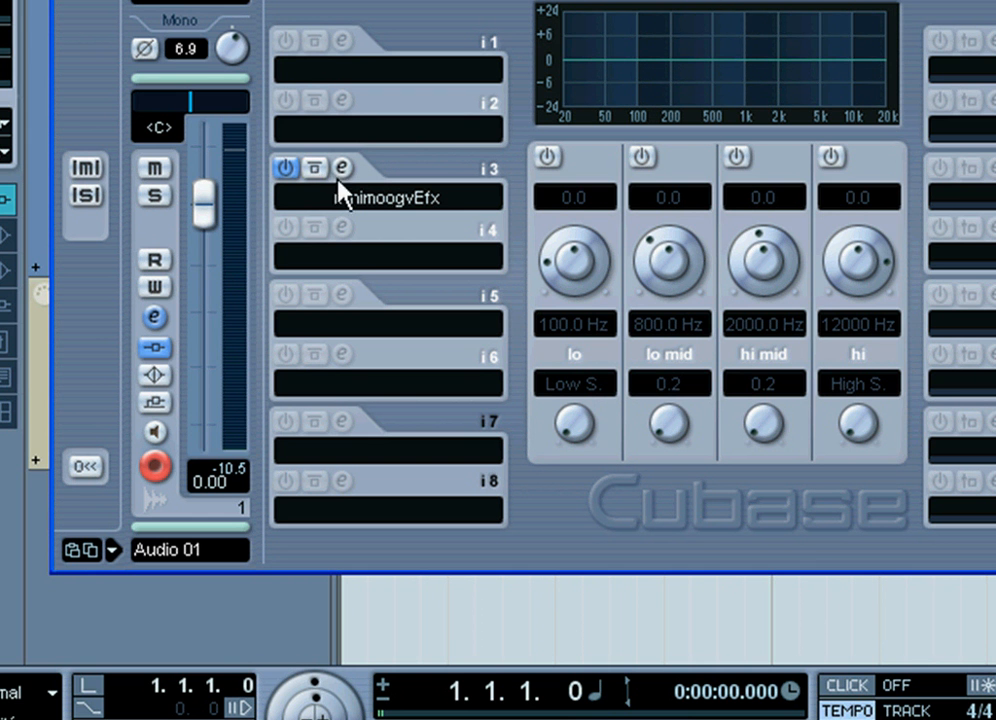
# Play the Audio 01 clip through the minimoogvEfx insert with the open window moved aside.
pyautogui.moveTo(582, 0); pyautogui.dragTo(650, 262)
pyautogui.press('space')
pyautogui.moveTo(655, 150); pyautogui.dragTo(810, 0)
# Review the output routing options of the MIDI 01 track, leaving minimoogvEfx as its output.
pyautogui.click(272, 432)
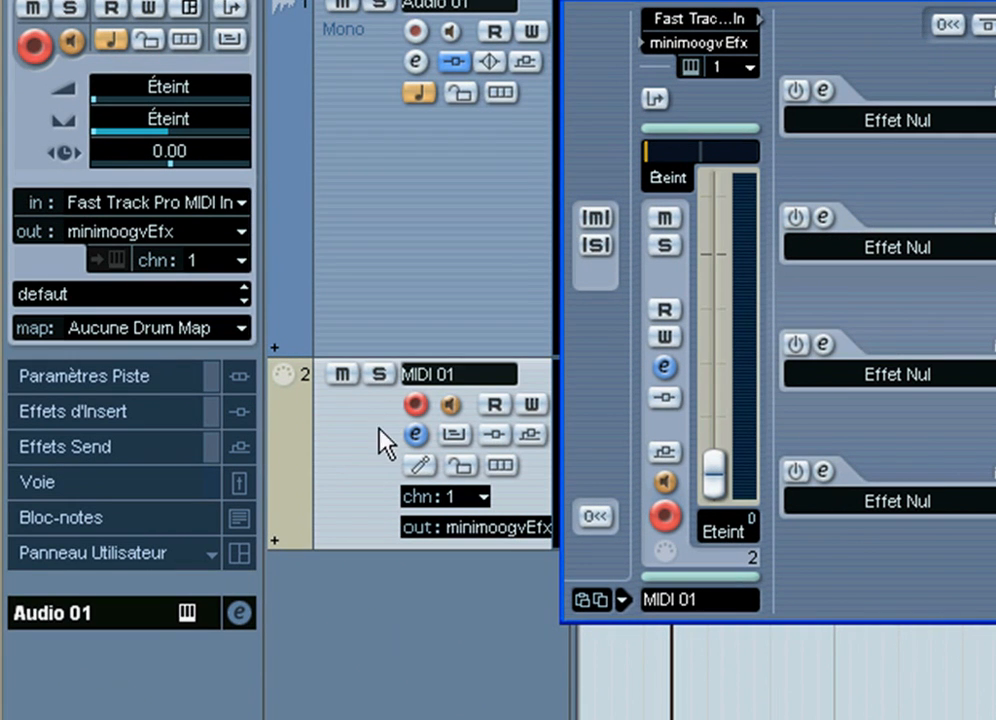
pyautogui.click(139, 234)
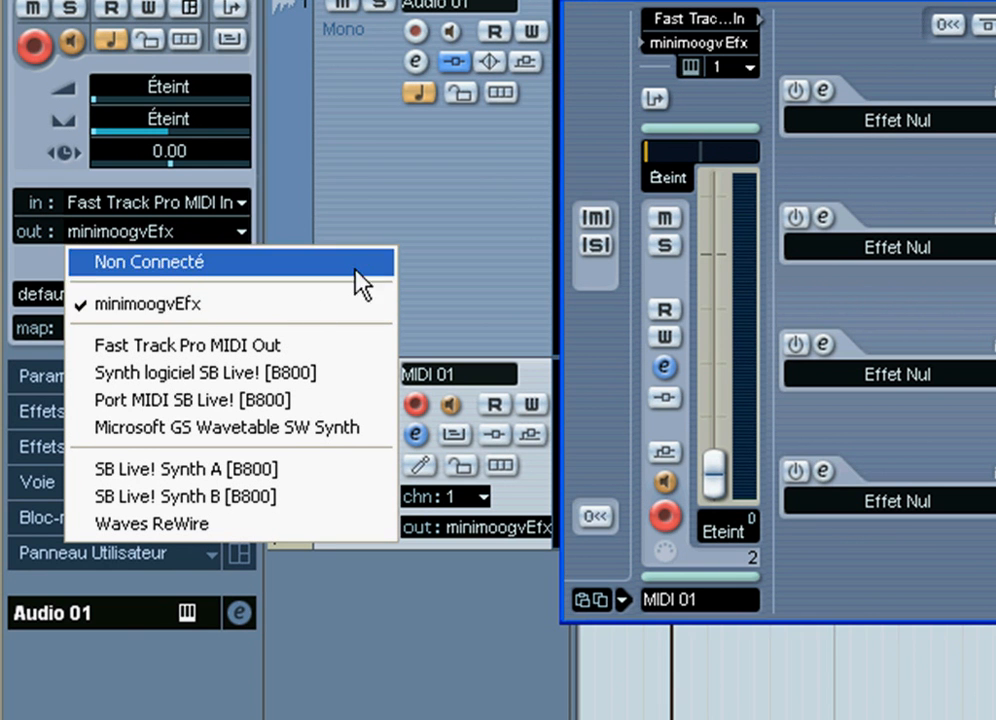
pyautogui.click(425, 258)
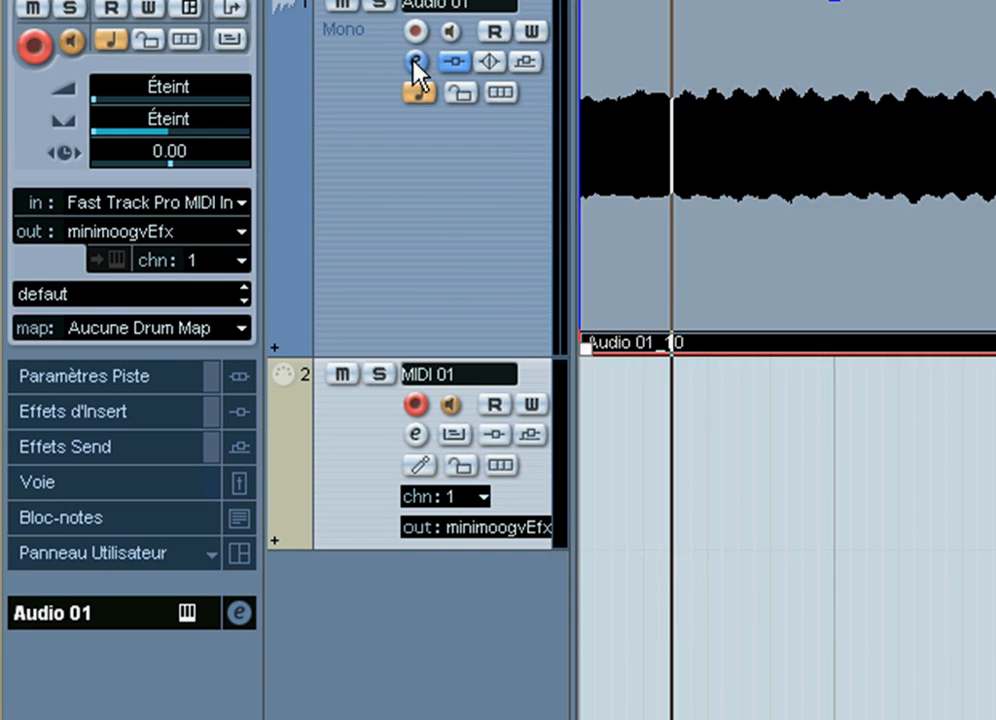
# Open the minimoogvEfx editor from insert slot 3 of the Audio 01 channel.
pyautogui.click(416, 61)
pyautogui.click(860, 228)
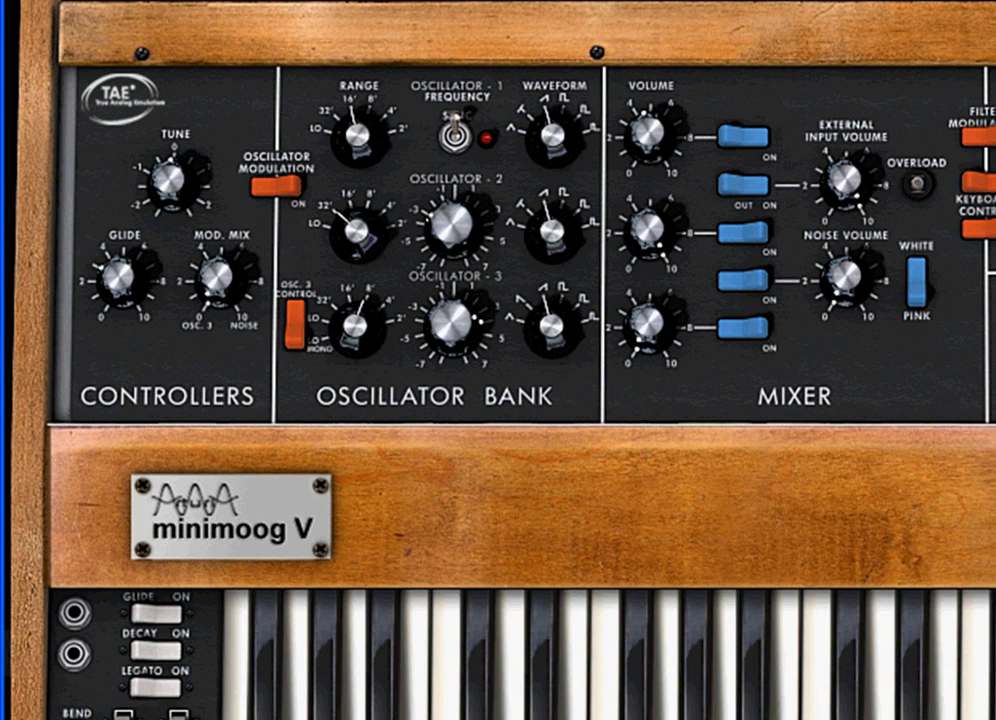